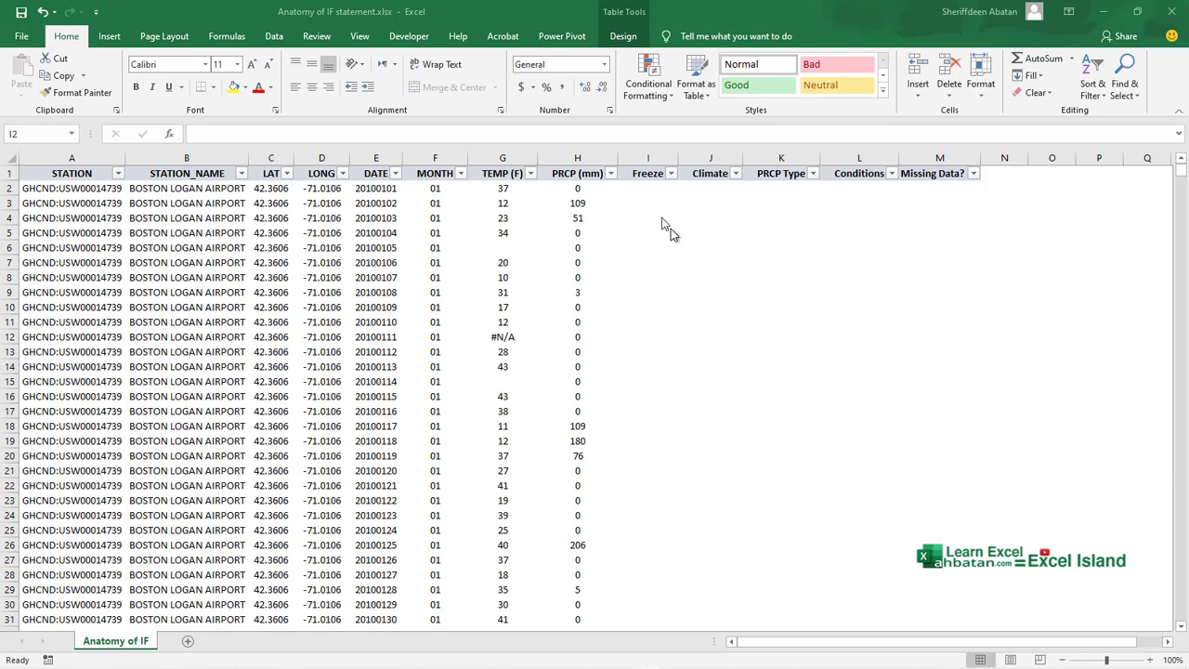
Enter =IF([@[TEMP (F)]]<32,"Yes","No") in cell I2 of the Freeze column
{"action": "left_click", "coordinate": [639, 189]}
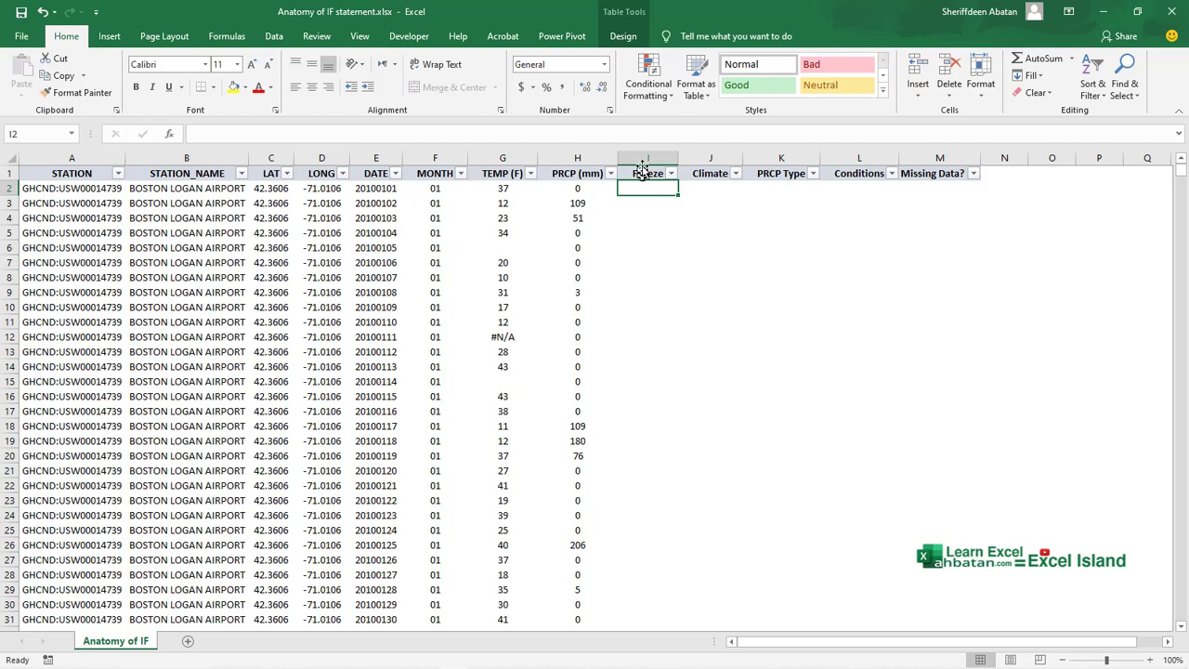
{"action": "left_click", "coordinate": [643, 169]}
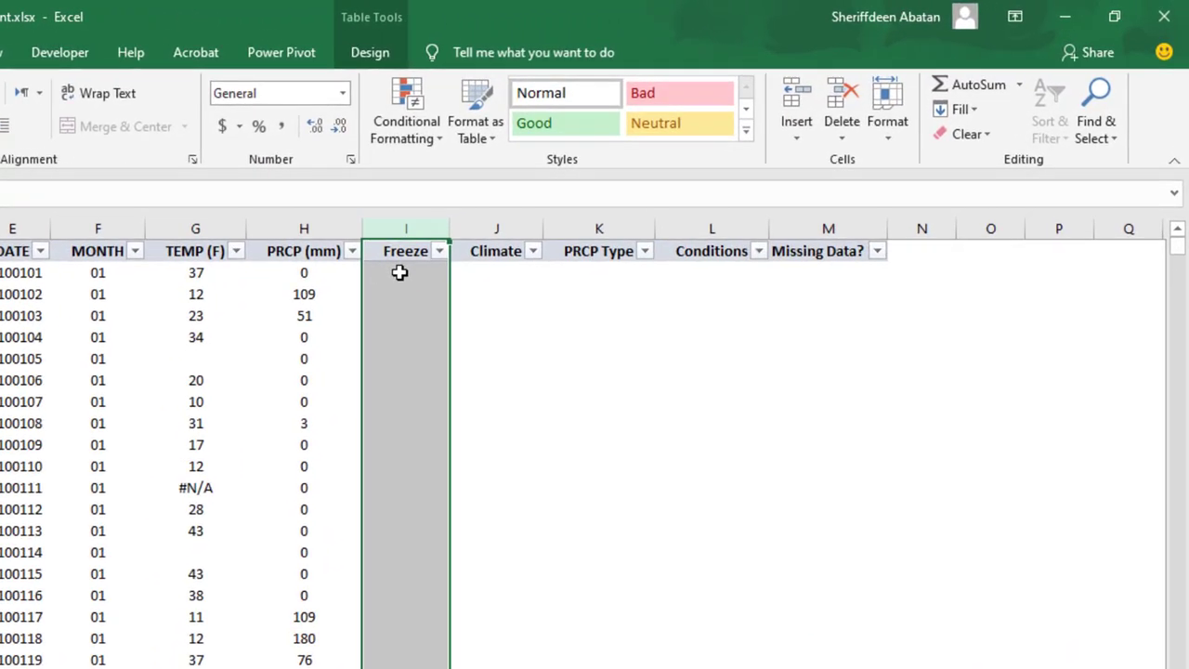
{"action": "left_click", "coordinate": [623, 195]}
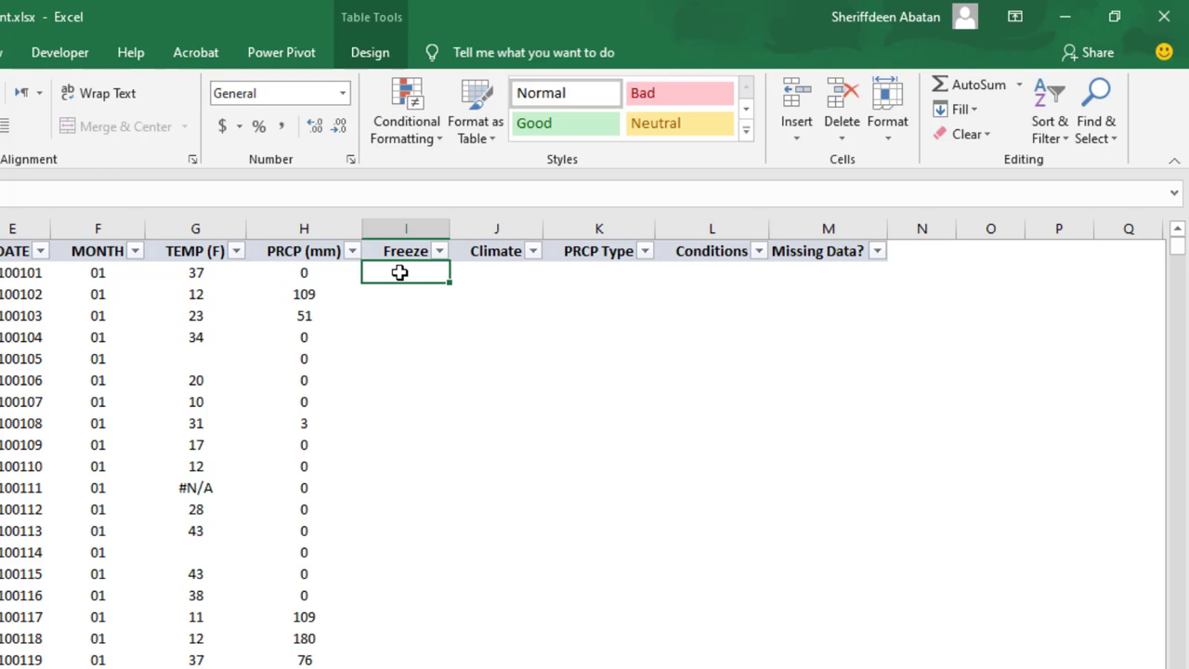
{"action": "left_click", "coordinate": [206, 227]}
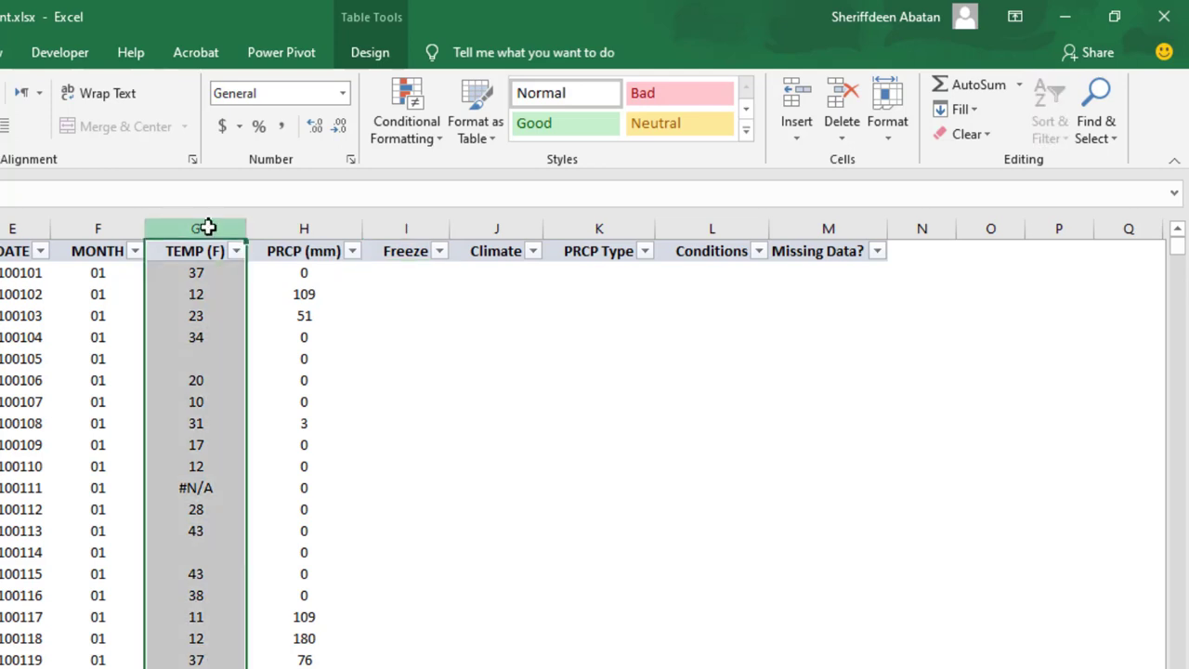
{"action": "left_click", "coordinate": [392, 272]}
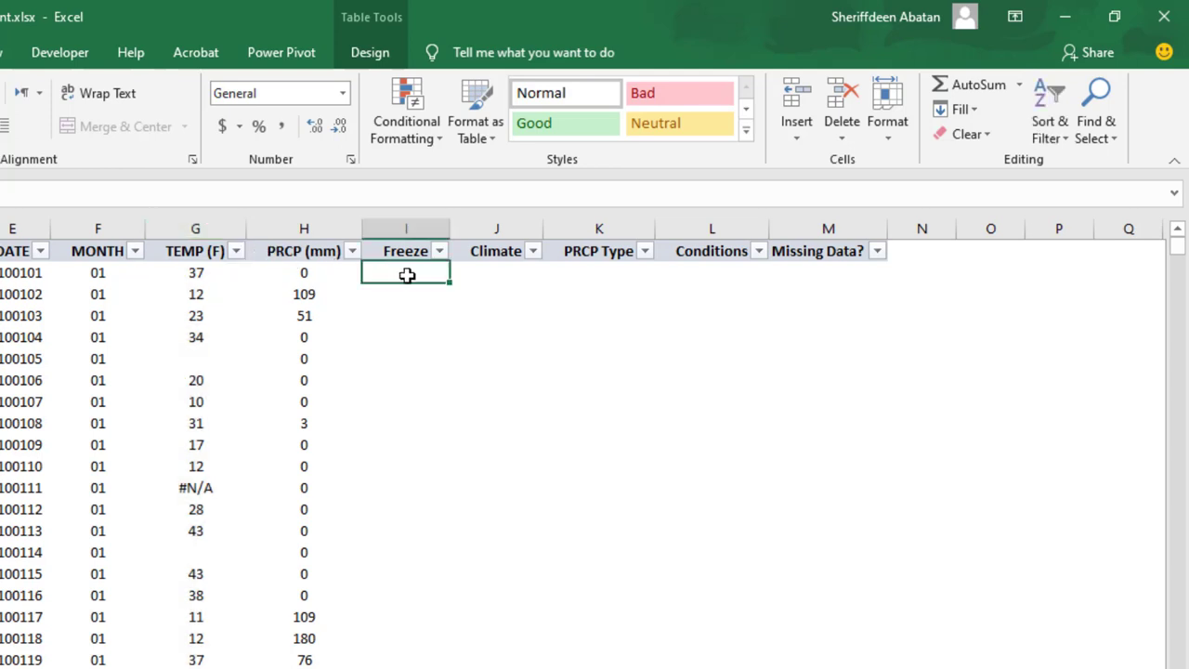
{"action": "type", "text": "=if"}
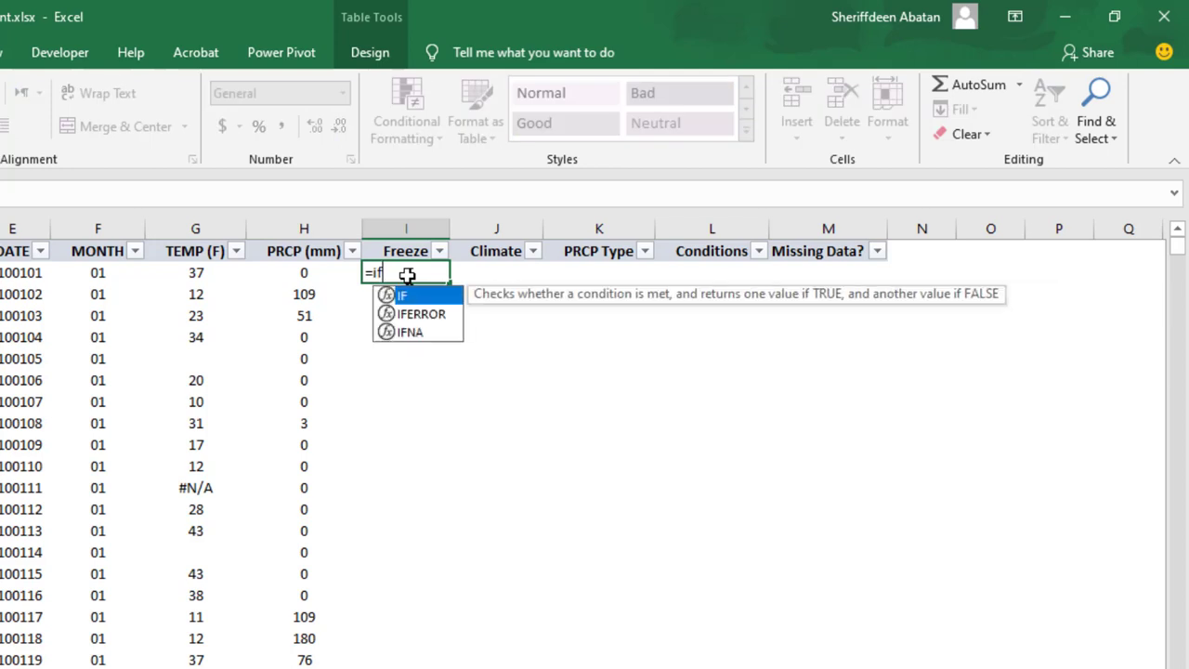
{"action": "key", "text": "Tab"}
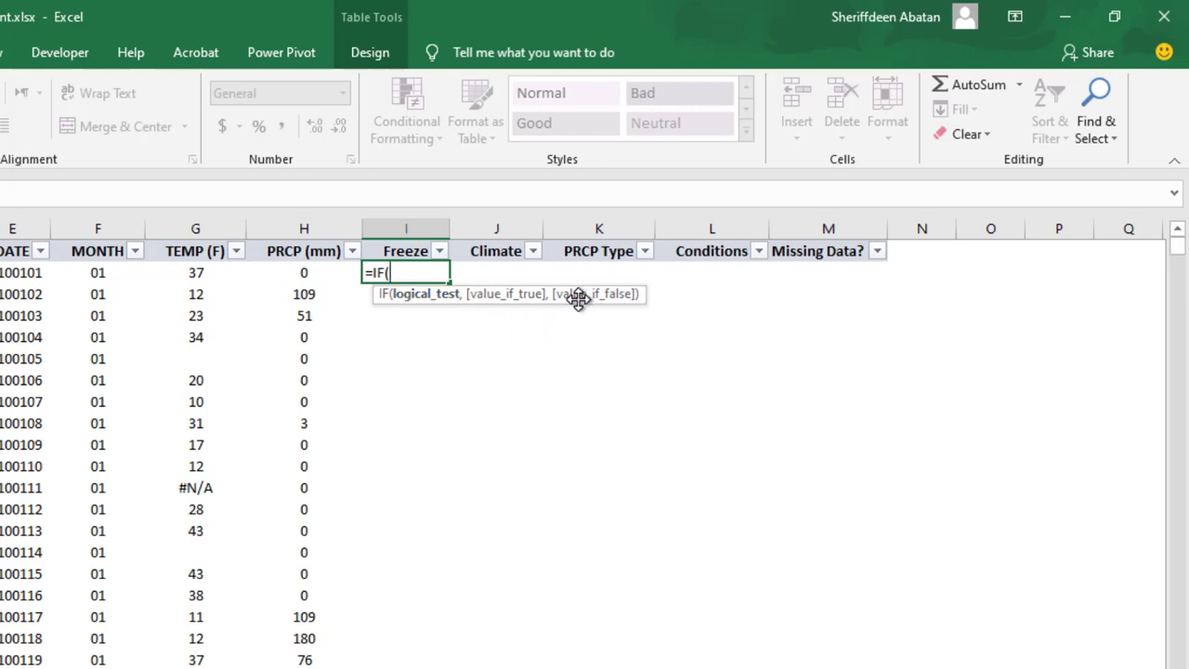
{"action": "left_click", "coordinate": [196, 272]}
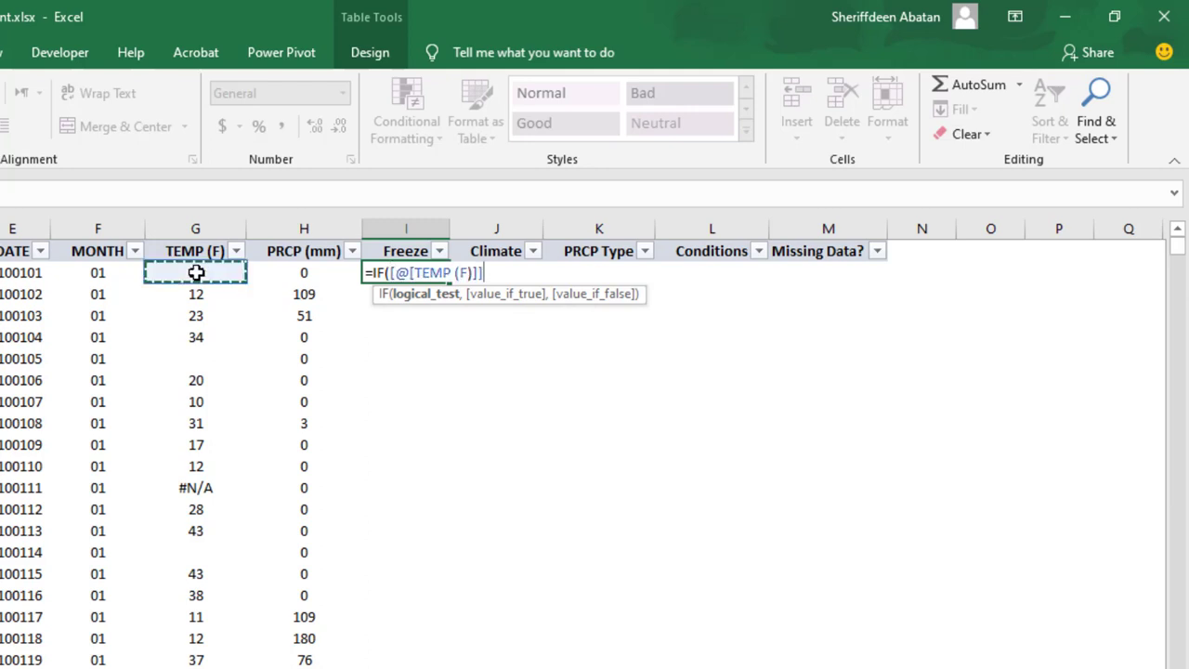
{"action": "type", "text": "<"}
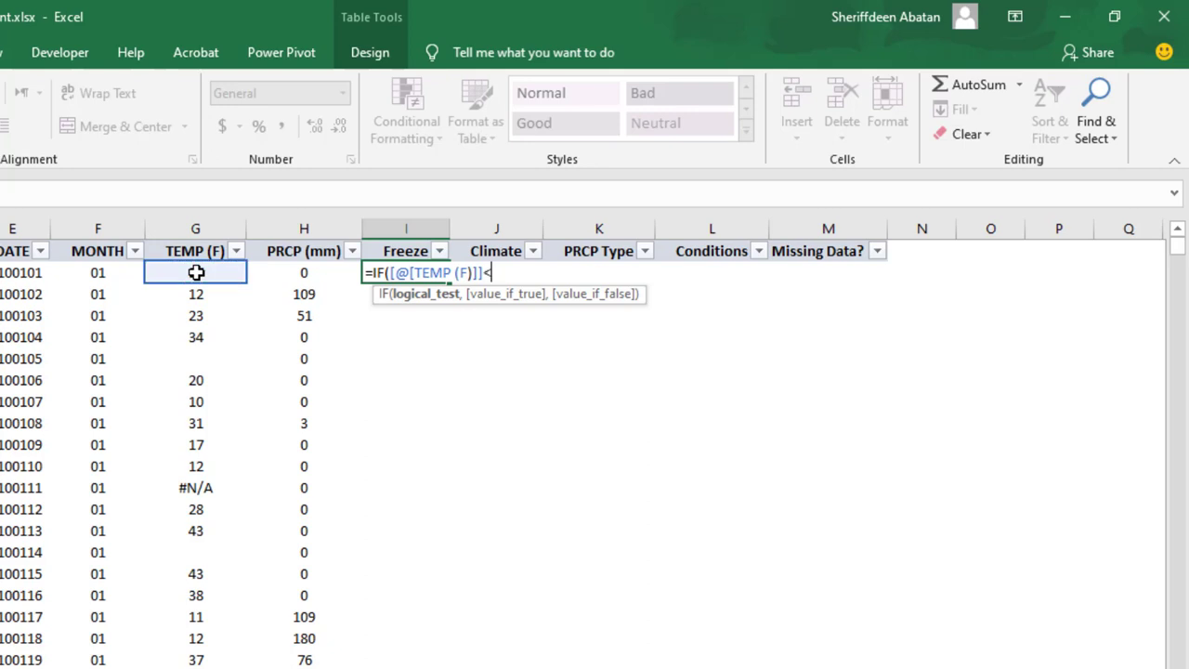
{"action": "type", "text": "32,"}
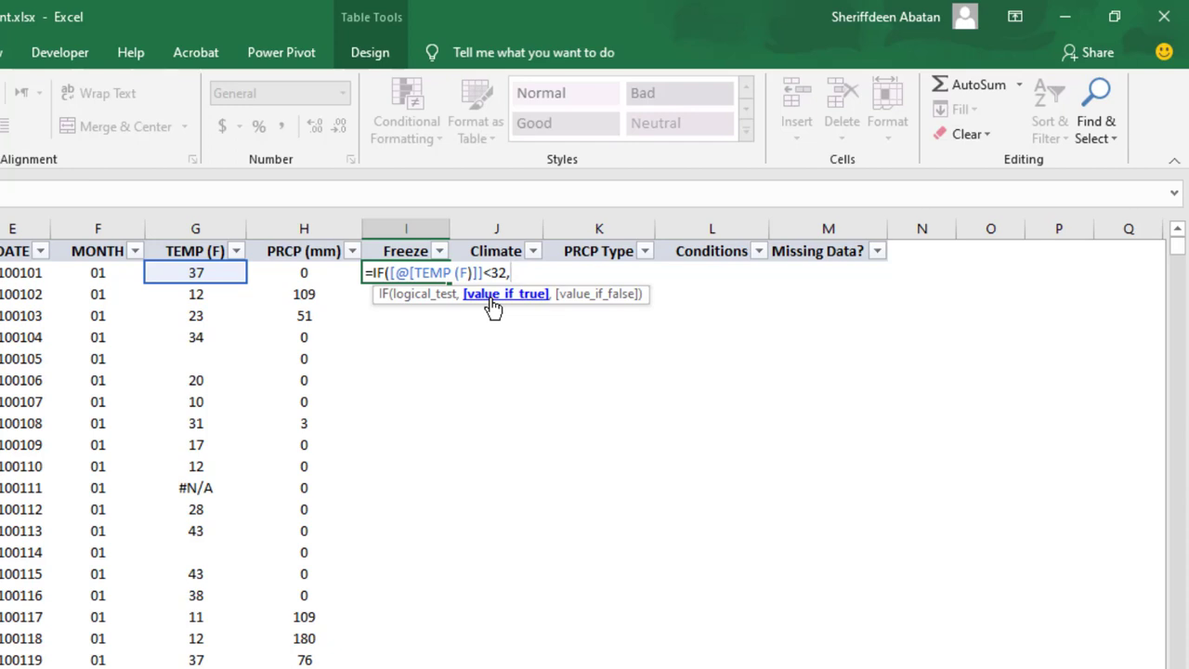
{"action": "type", "text": "\"Yes\","}
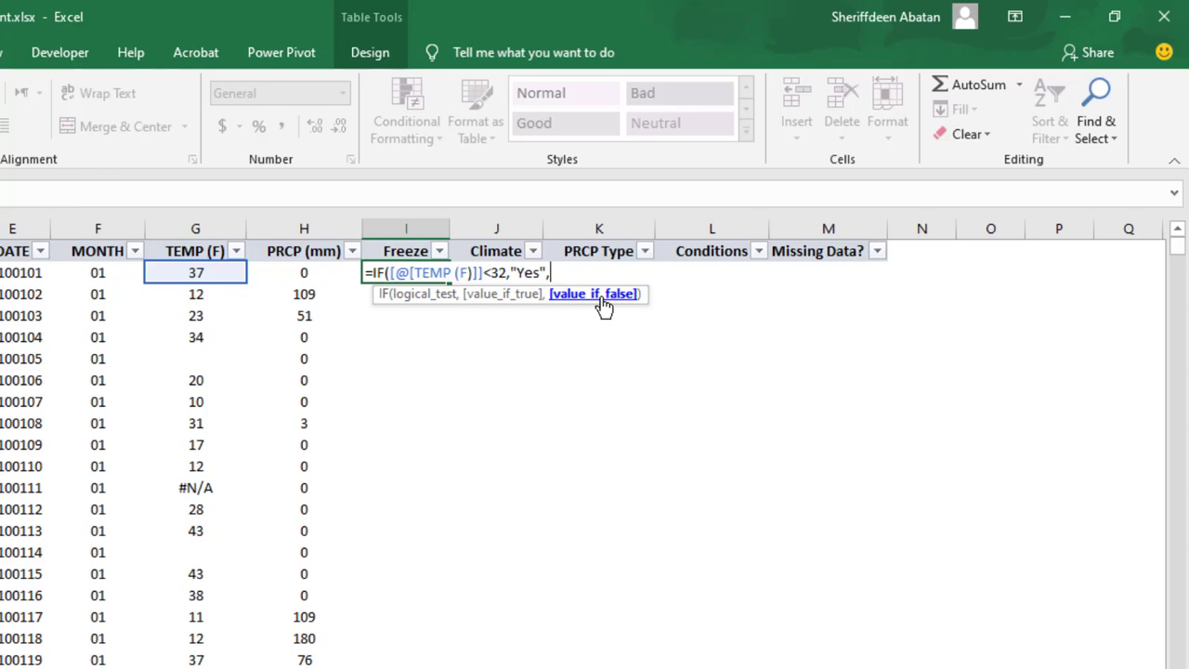
{"action": "type", "text": "\"No\")"}
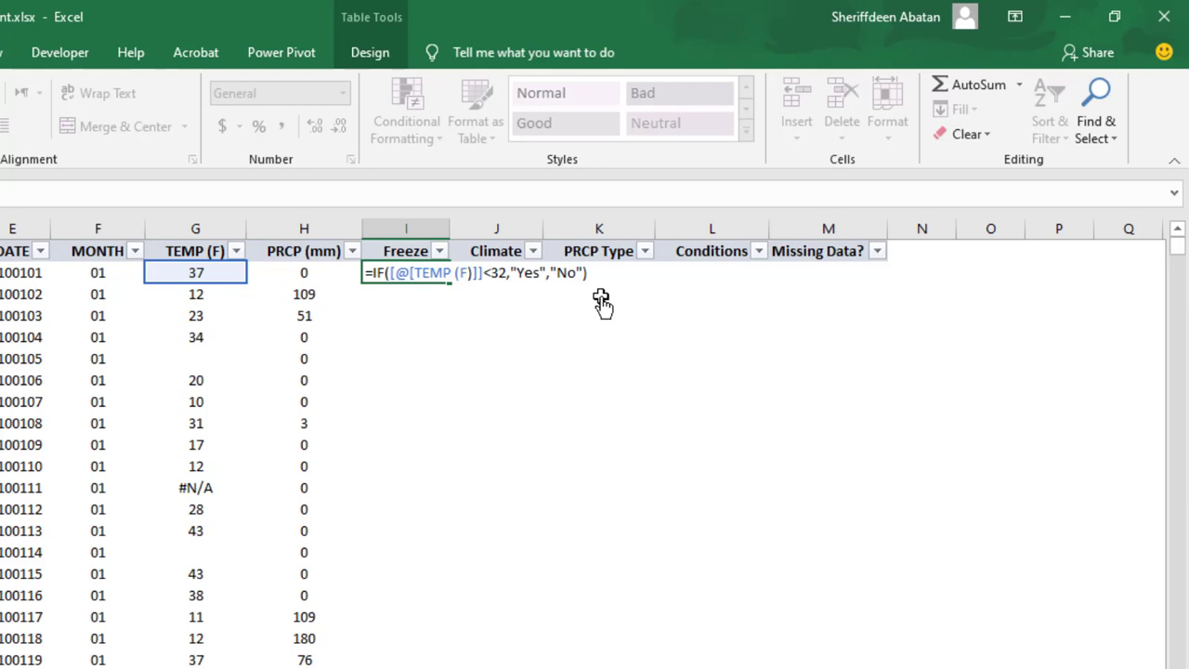
{"action": "key", "text": "Return"}
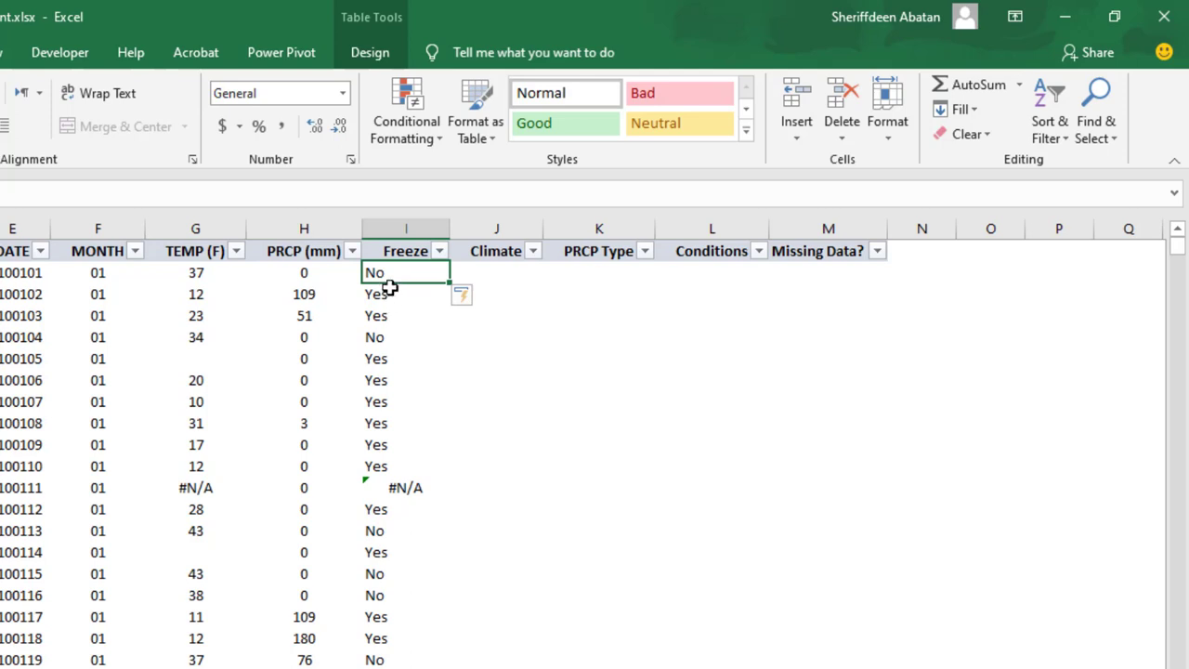
Fill the Freeze formula from I2 down the whole column and look over the filled rows
{"action": "scroll", "coordinate": [390, 297], "scroll_direction": "down", "scroll_amount": 10}
{"action": "scroll", "coordinate": [390, 315], "scroll_direction": "up", "scroll_amount": 6}
{"action": "scroll", "coordinate": [390, 315], "scroll_direction": "up", "scroll_amount": 4}
{"action": "scroll", "coordinate": [390, 315], "scroll_direction": "down", "scroll_amount": 8}
{"action": "scroll", "coordinate": [390, 315], "scroll_direction": "up", "scroll_amount": 6}
{"action": "scroll", "coordinate": [390, 315], "scroll_direction": "up", "scroll_amount": 2}
{"action": "double_click", "coordinate": [449, 281]}
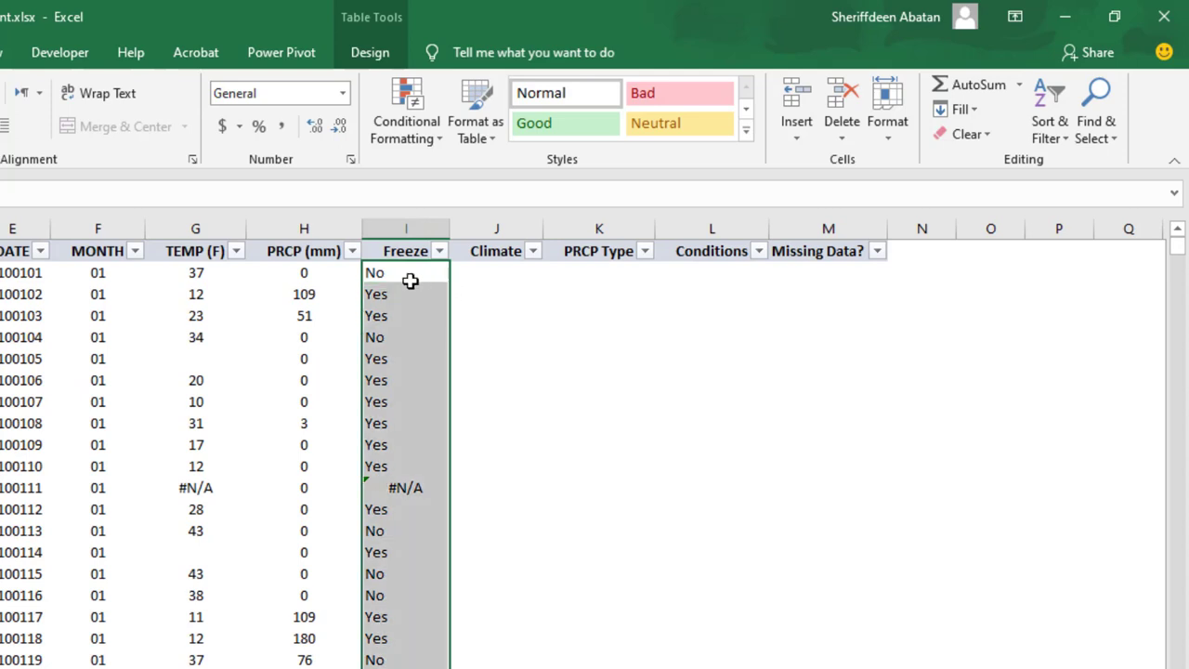
{"action": "scroll", "coordinate": [416, 372], "scroll_direction": "down", "scroll_amount": 19}
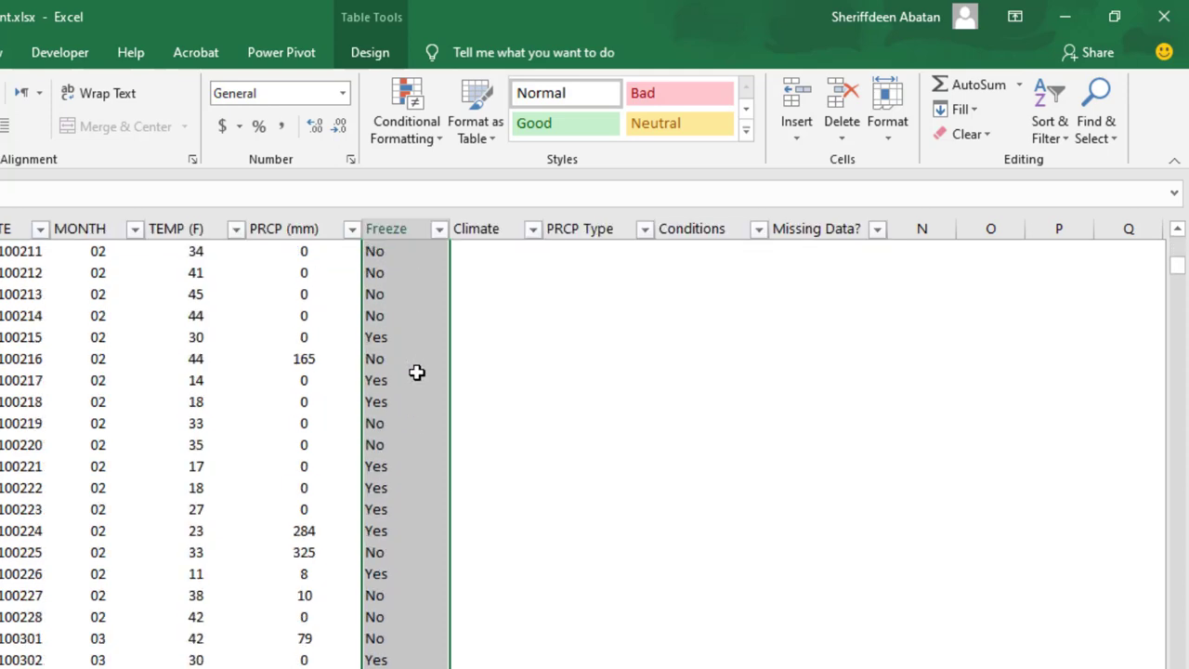
{"action": "scroll", "coordinate": [416, 371], "scroll_direction": "up", "scroll_amount": 19}
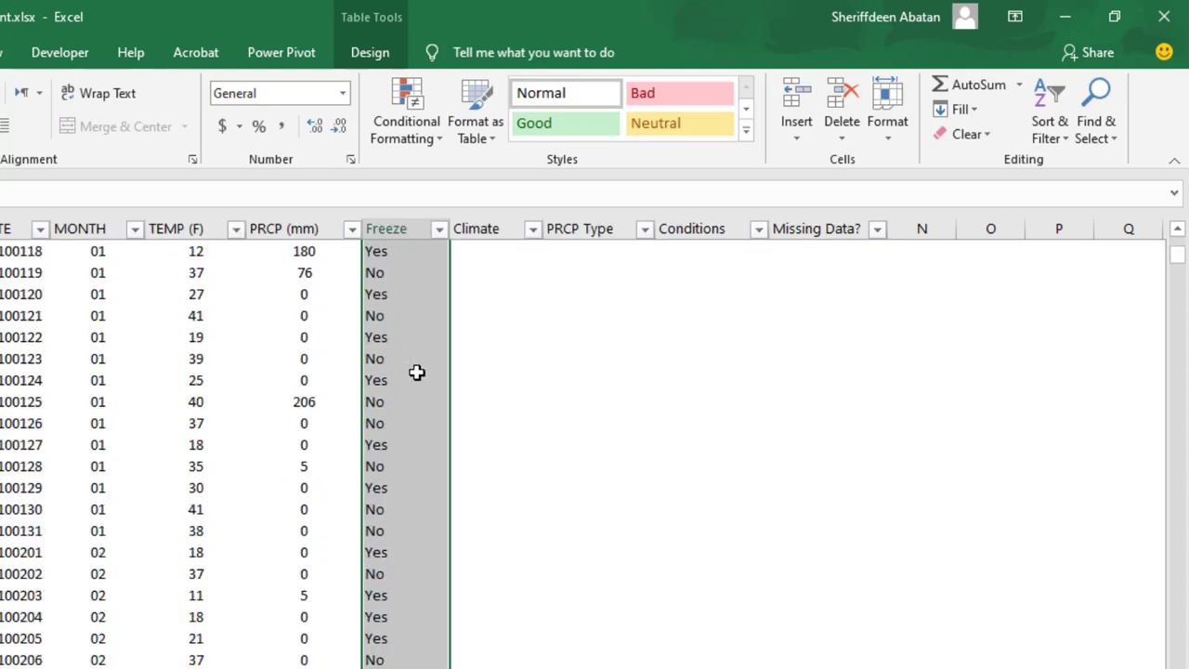
Inspect the formulas in Freeze cells I2 to I5 and which TEMP (F) cell each one references, leaving them unedited
{"action": "left_click", "coordinate": [401, 280]}
{"action": "key", "text": "F2"}
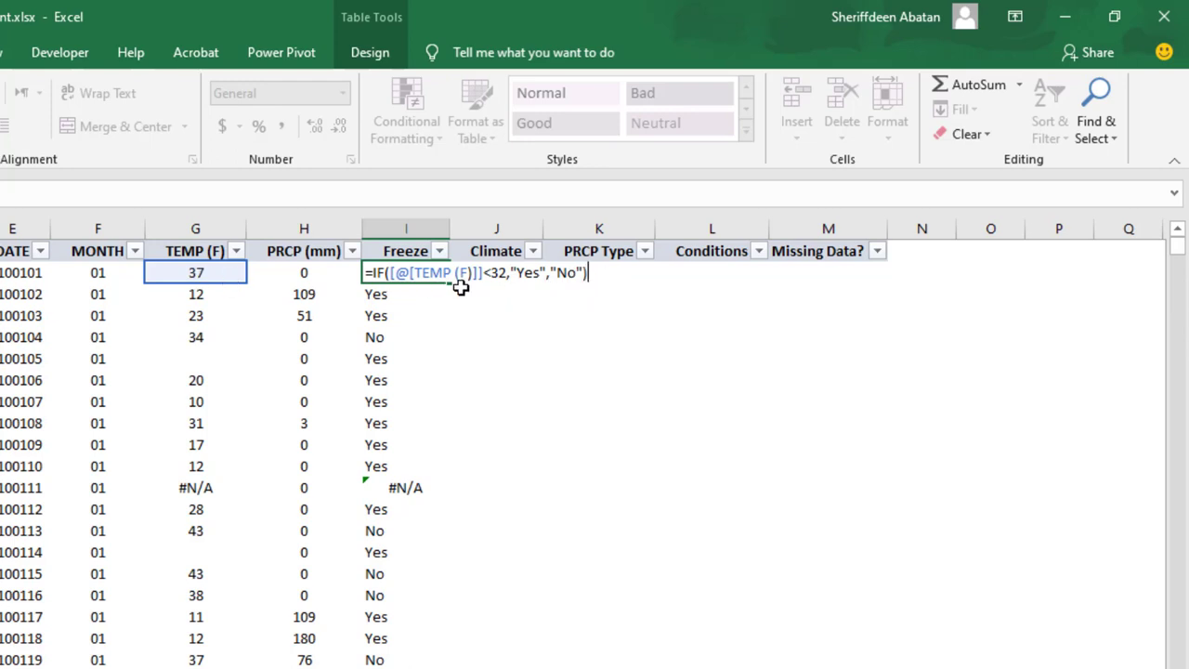
{"action": "key", "text": "ctrl+Return"}
{"action": "left_click", "coordinate": [397, 293]}
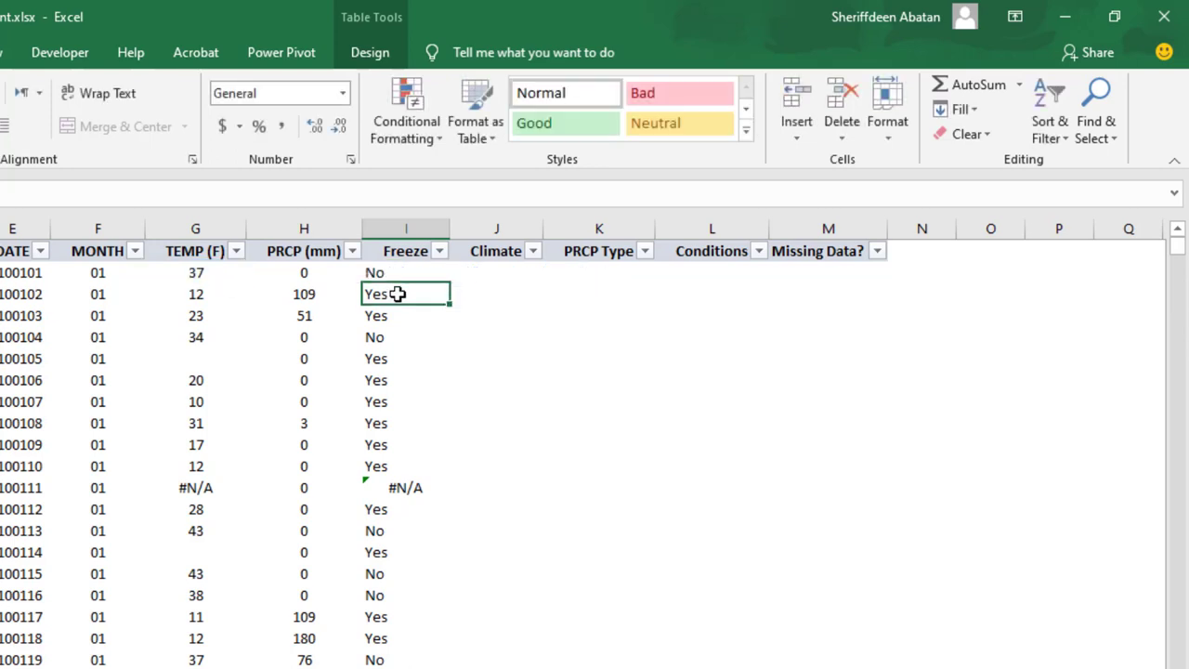
{"action": "double_click", "coordinate": [398, 293]}
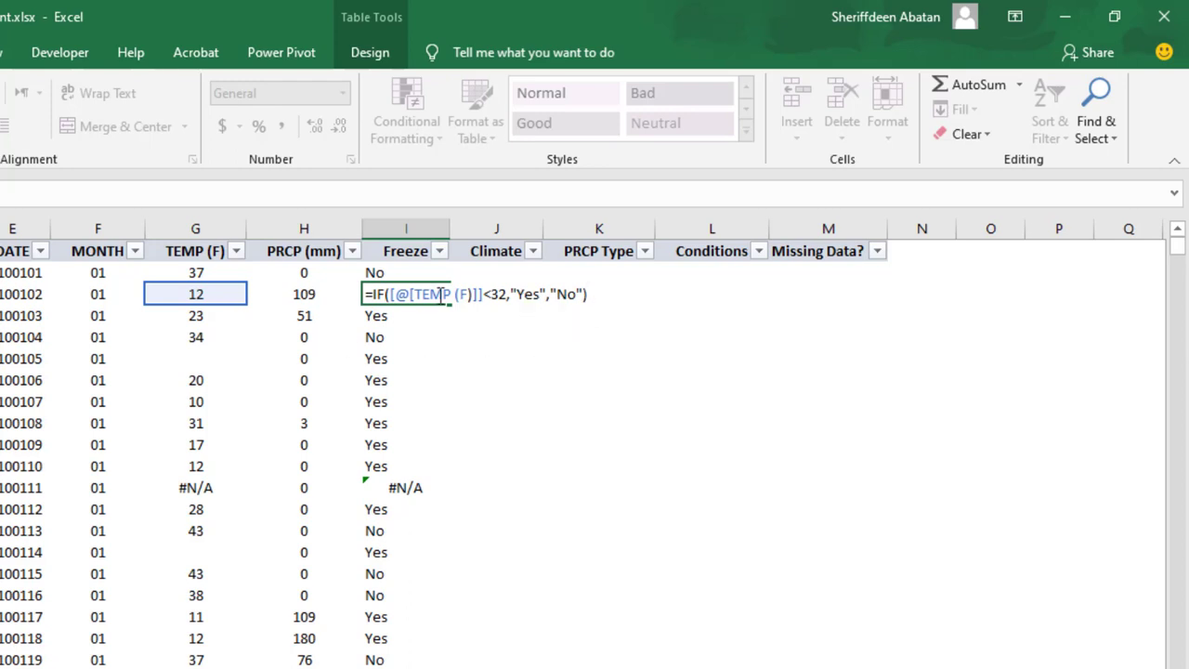
{"action": "key", "text": "Escape"}
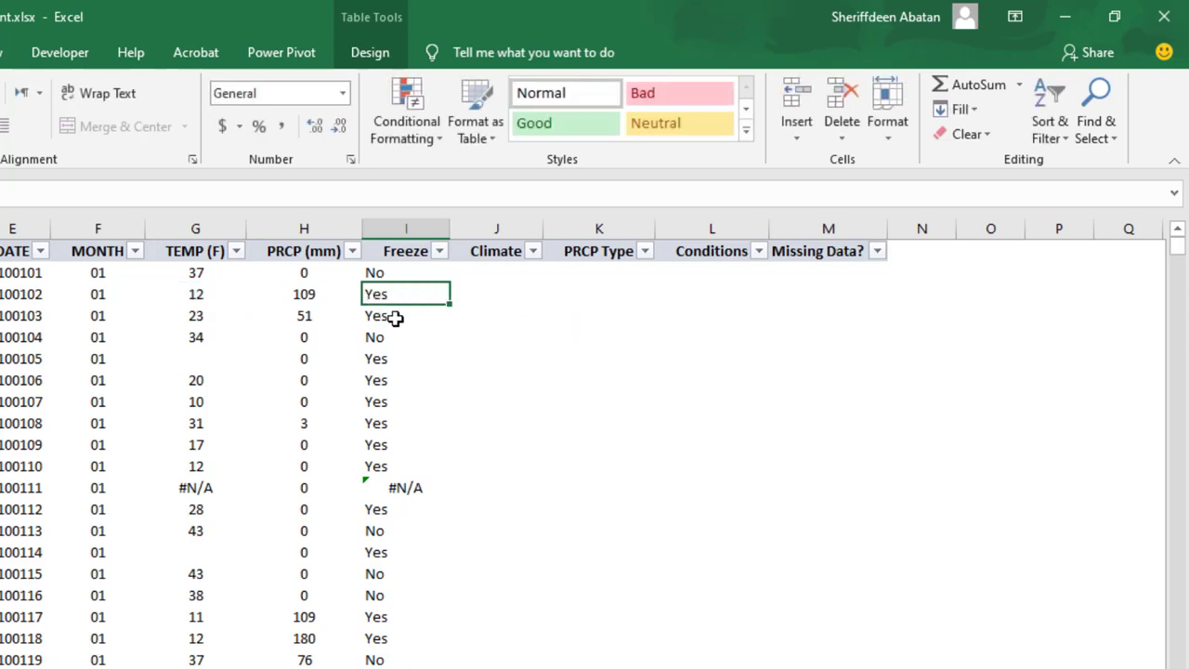
{"action": "left_click", "coordinate": [395, 317]}
{"action": "double_click", "coordinate": [395, 316]}
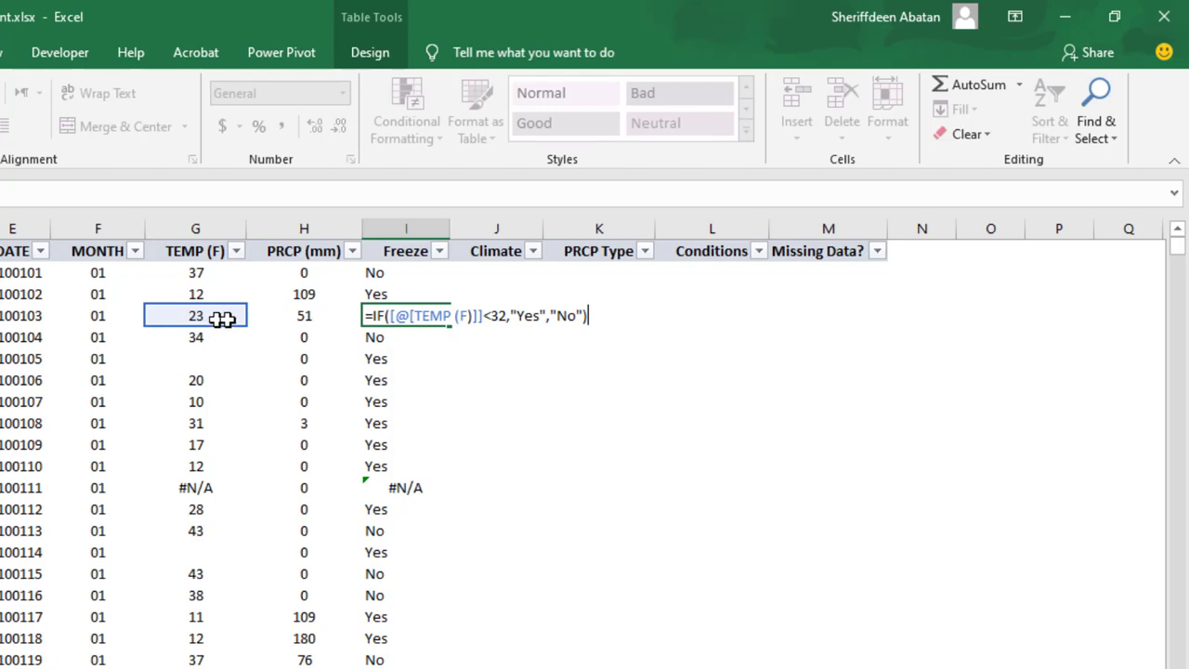
{"action": "key", "text": "Escape"}
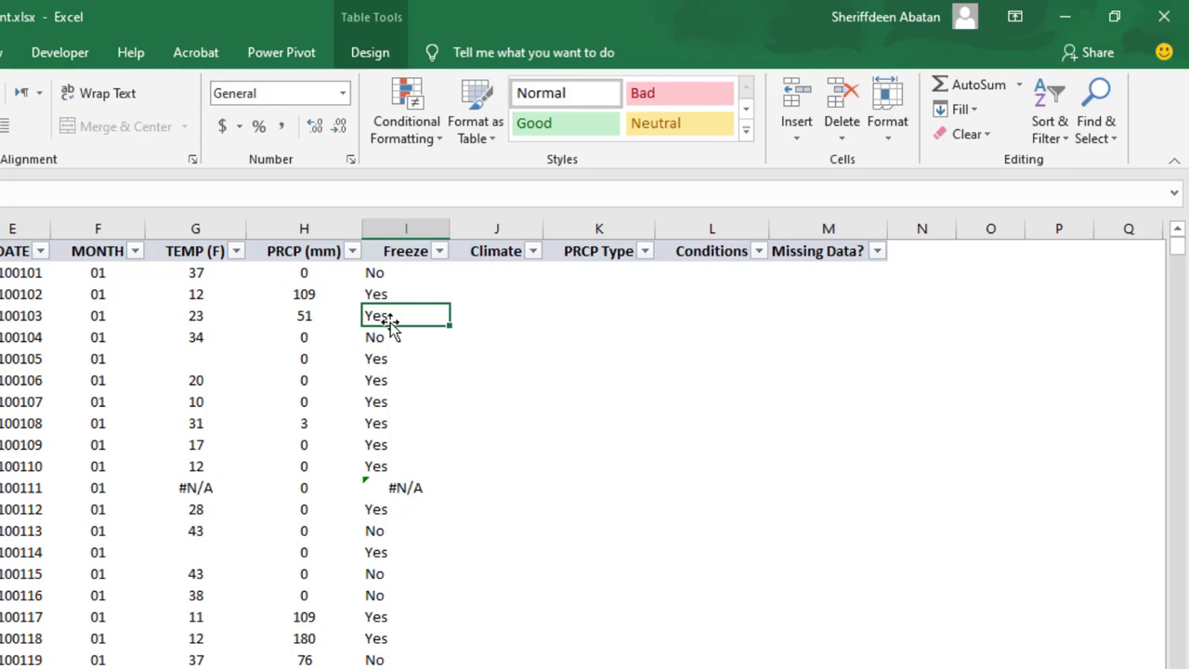
{"action": "left_click", "coordinate": [387, 337]}
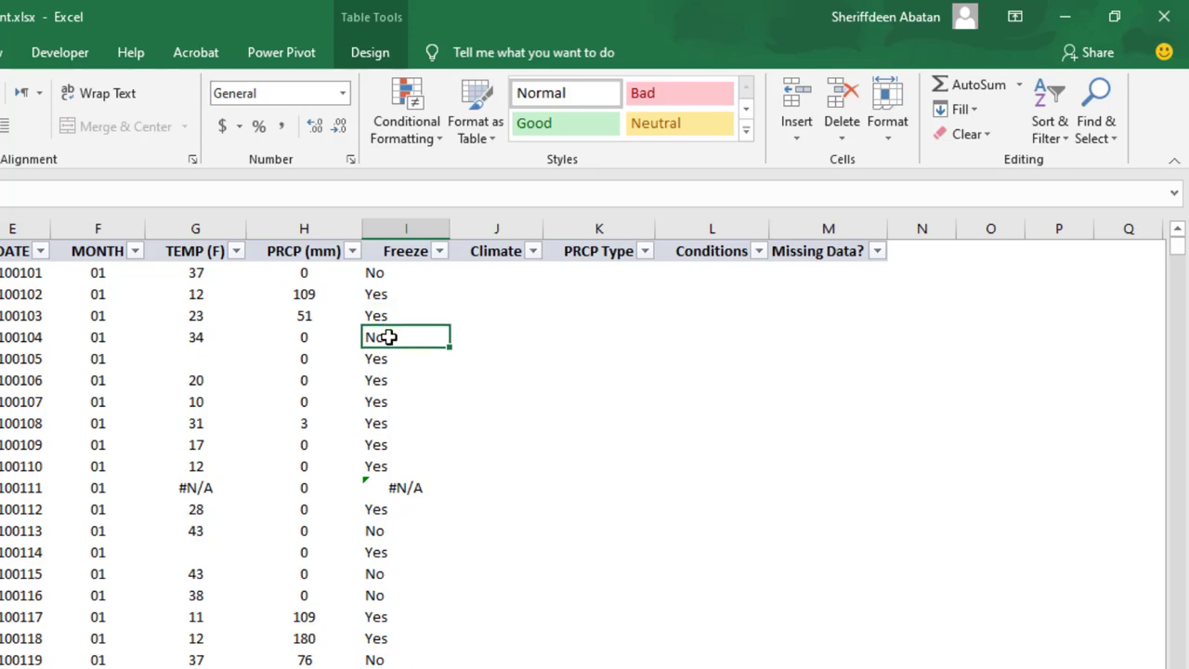
{"action": "double_click", "coordinate": [387, 337]}
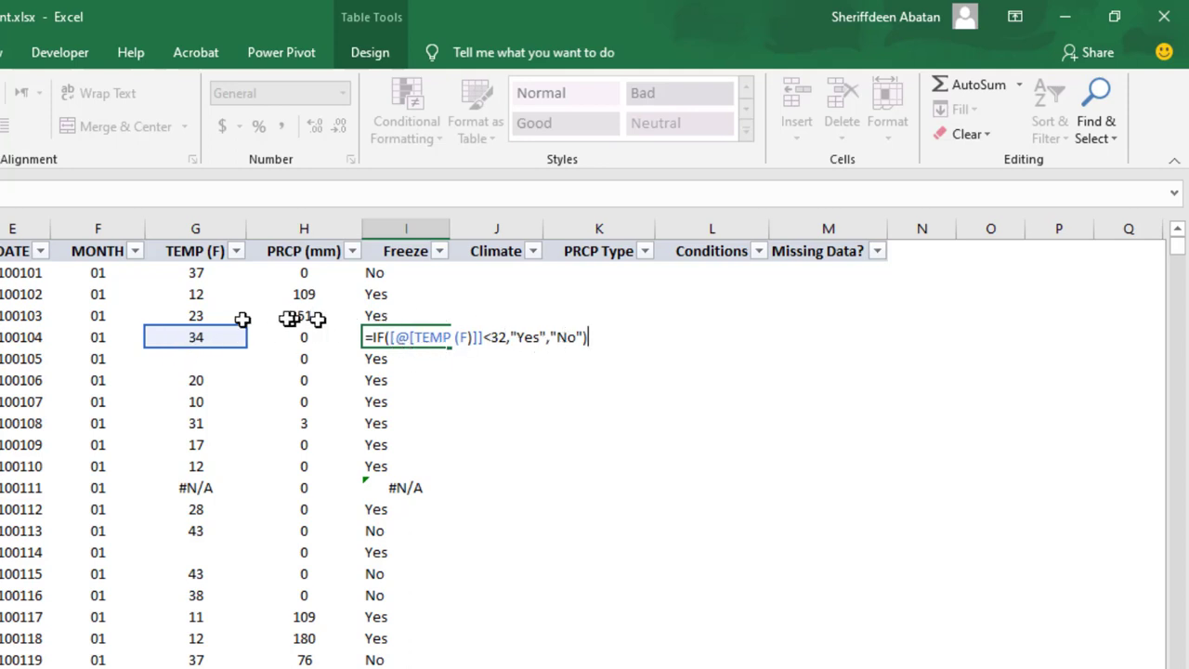
{"action": "key", "text": "Escape"}
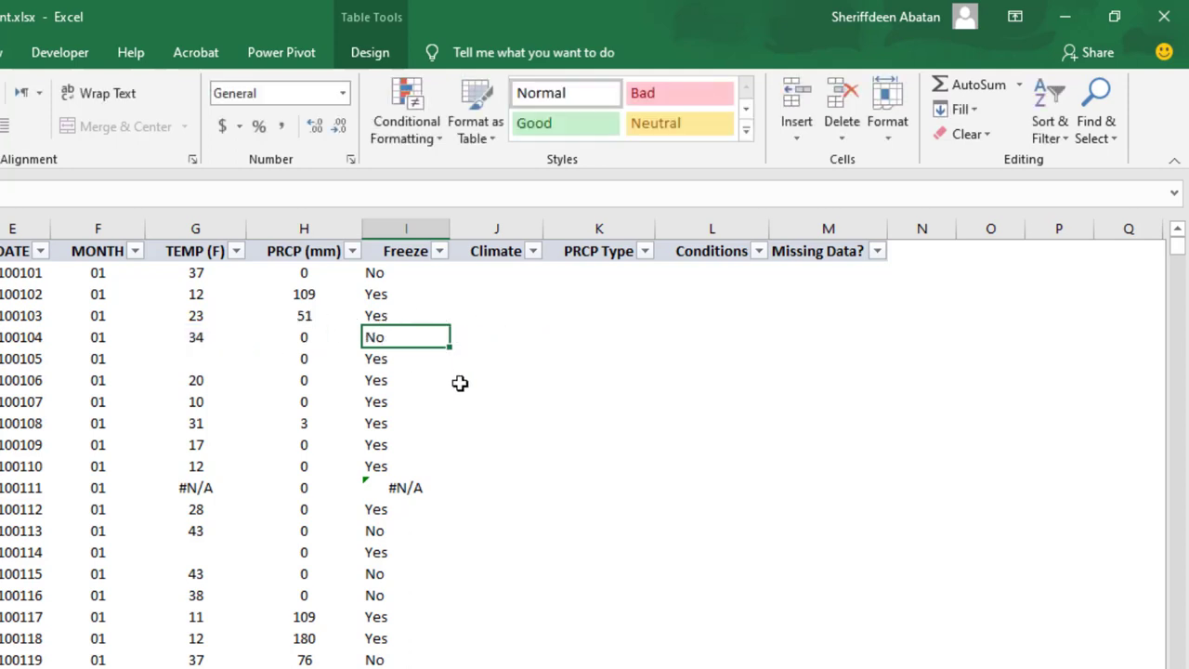
Check the Freeze results one by one from I6 down to I10, and return to cell I2
{"action": "left_click", "coordinate": [408, 359]}
{"action": "left_click", "coordinate": [385, 388]}
{"action": "left_click", "coordinate": [383, 402]}
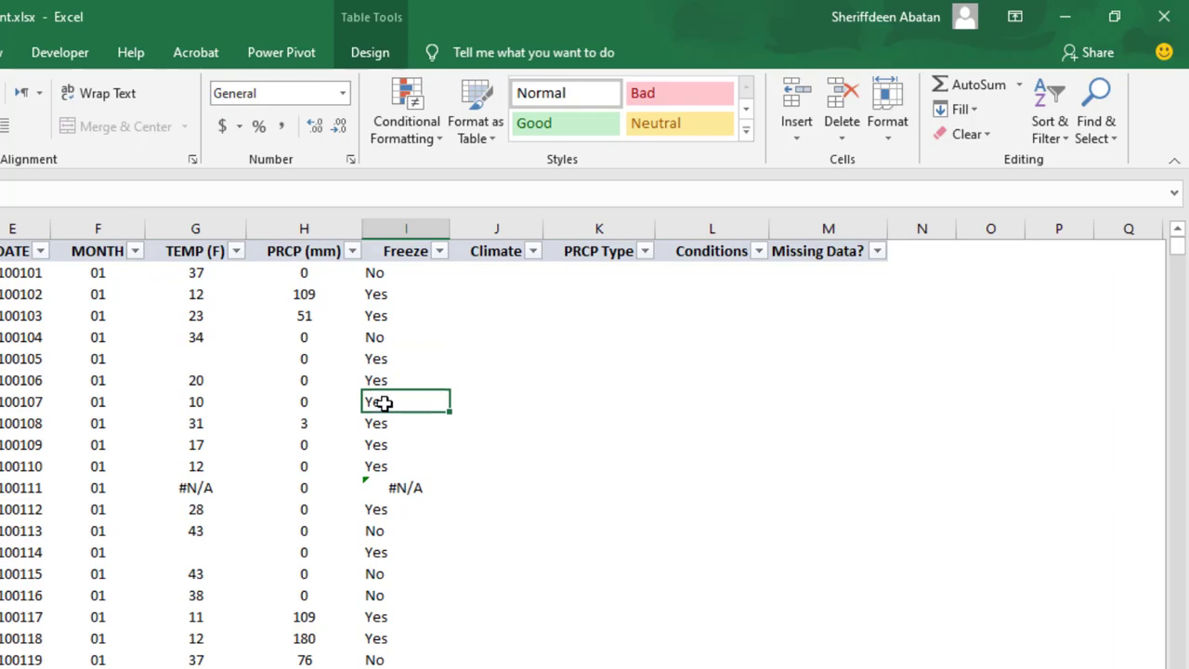
{"action": "left_click", "coordinate": [384, 422]}
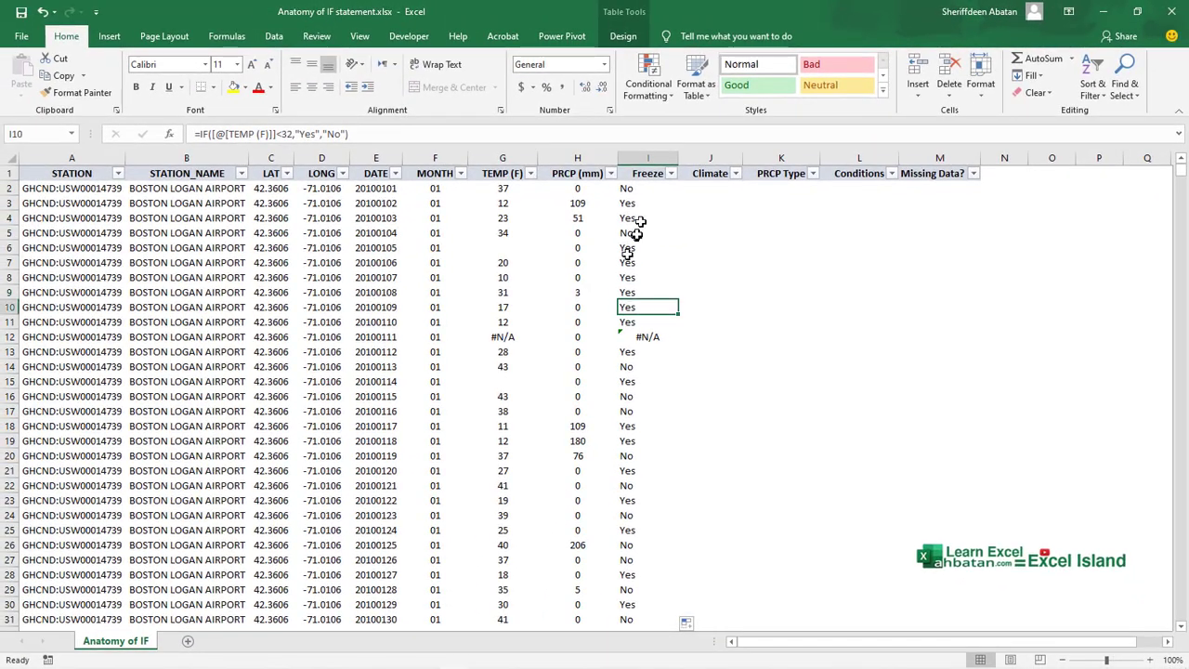
{"action": "left_click", "coordinate": [429, 262]}
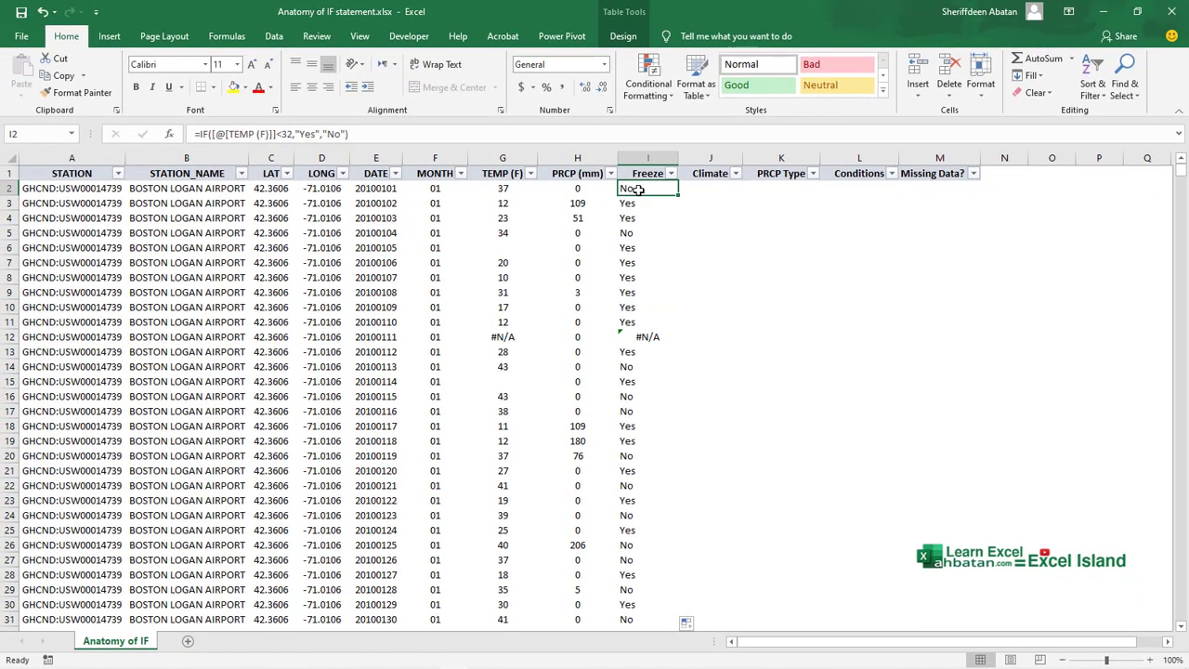